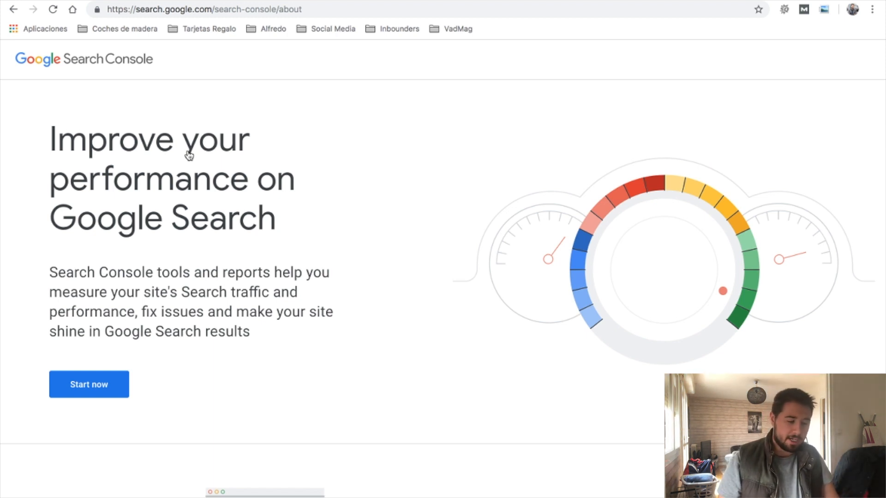
left_click(88, 391)
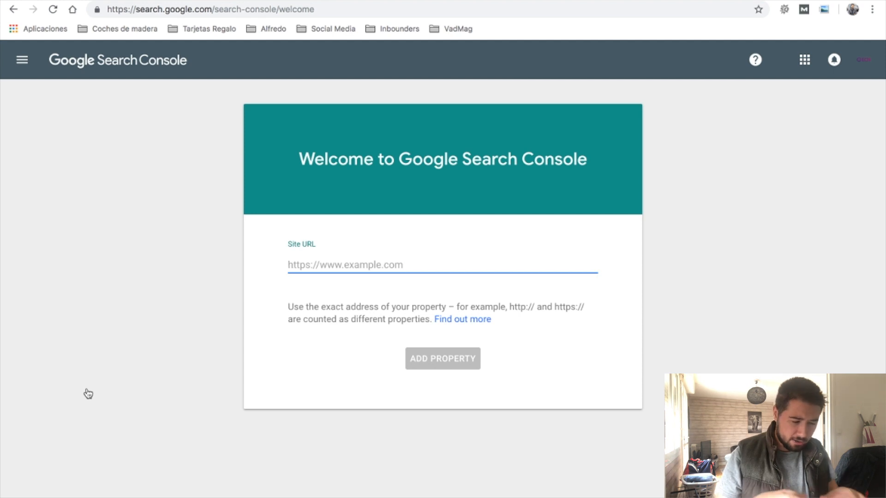
type("http")
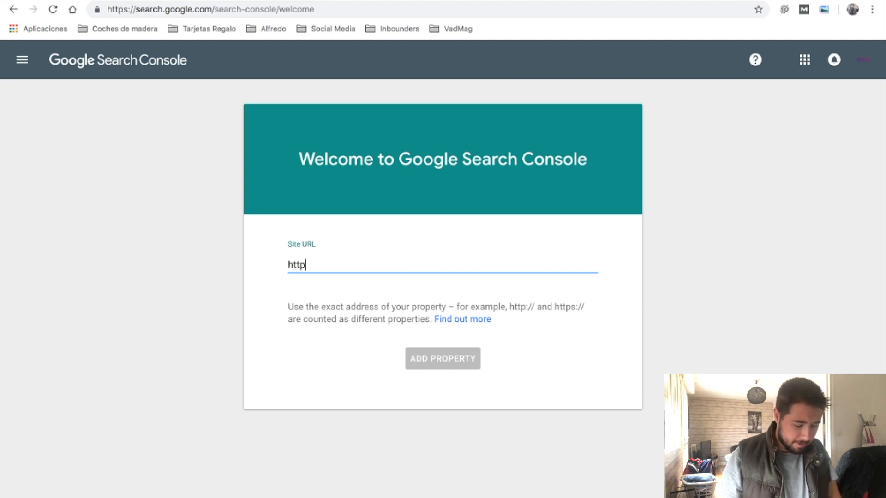
type("s:/")
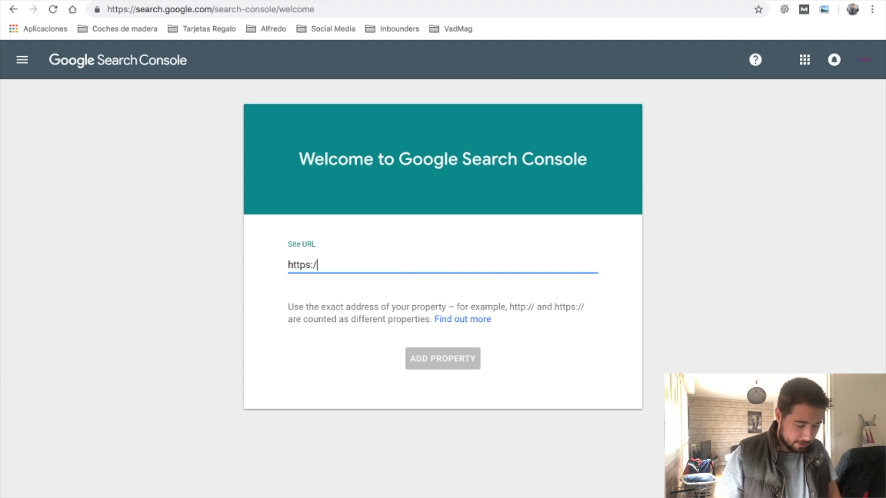
type("/inbo")
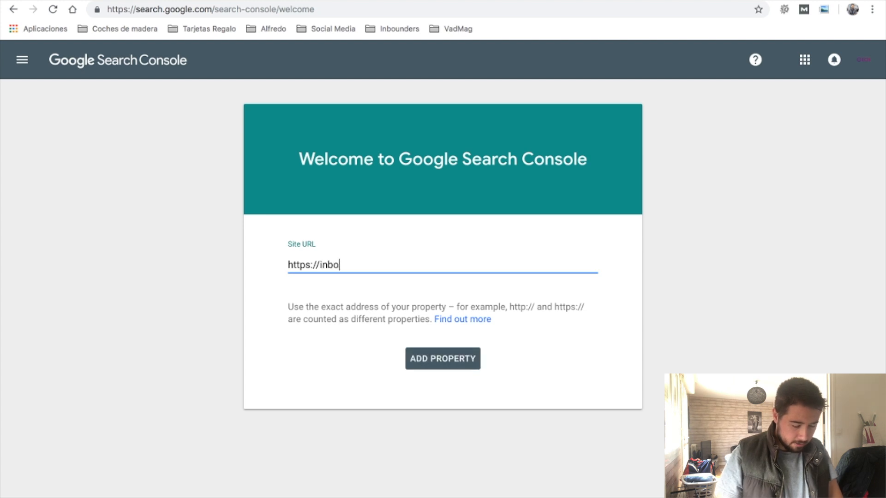
type("unders.co")
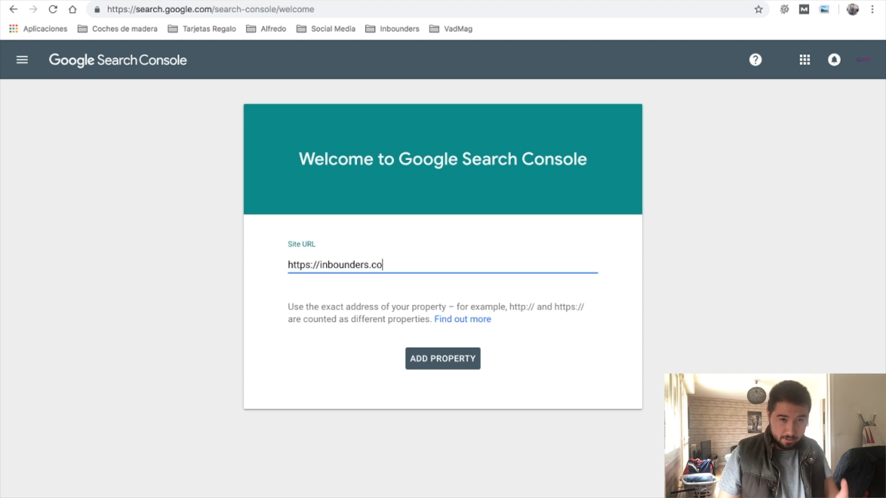
key("Return")
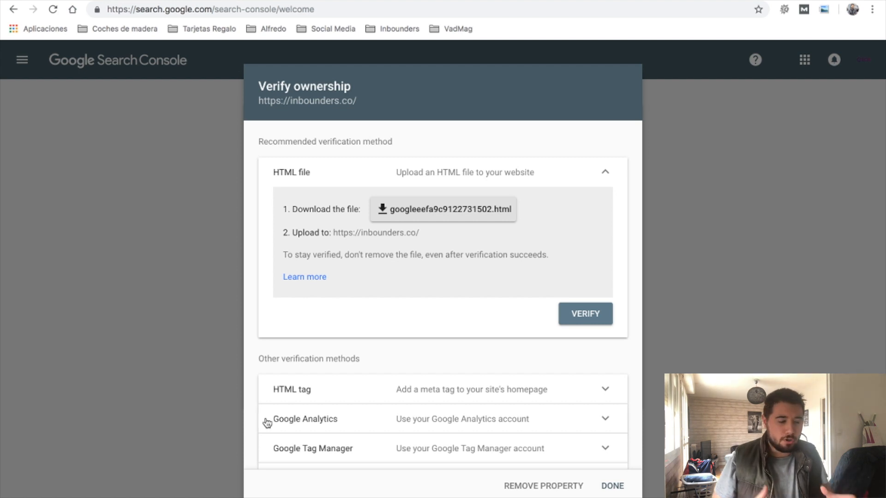
Step: Verify ownership of the inbounders.co property with the HTML tag method and go to the property
scroll(267, 421, "down", 1)
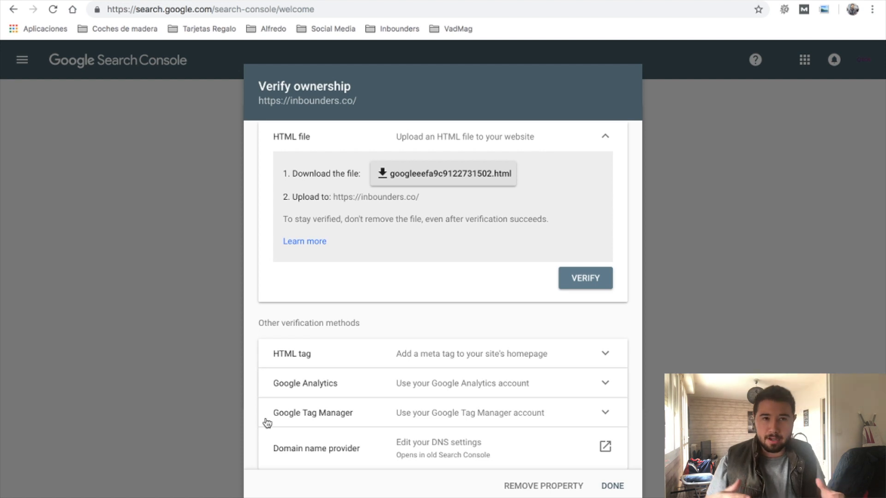
scroll(390, 310, "up", 1)
scroll(390, 311, "down", 1)
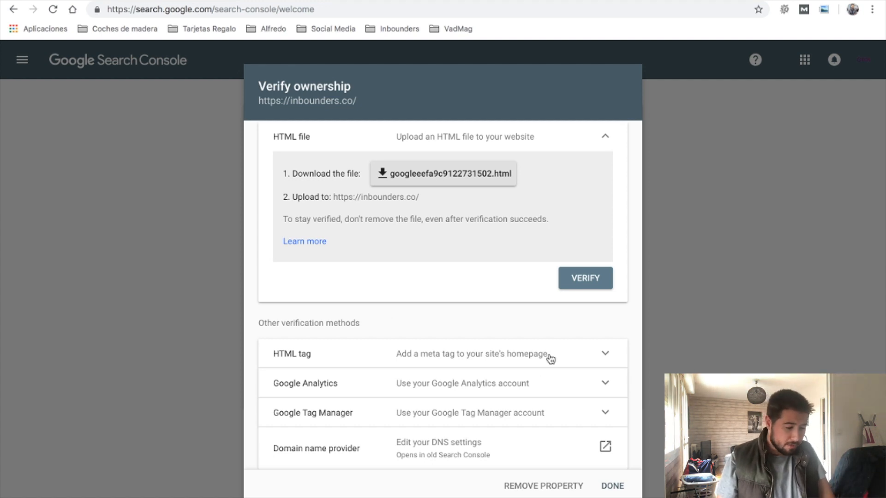
scroll(551, 360, "up", 1)
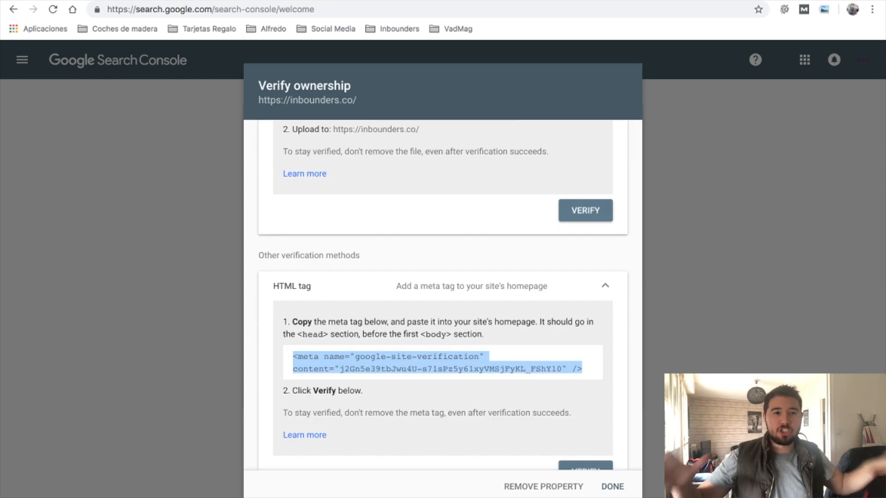
scroll(523, 365, "up", 2)
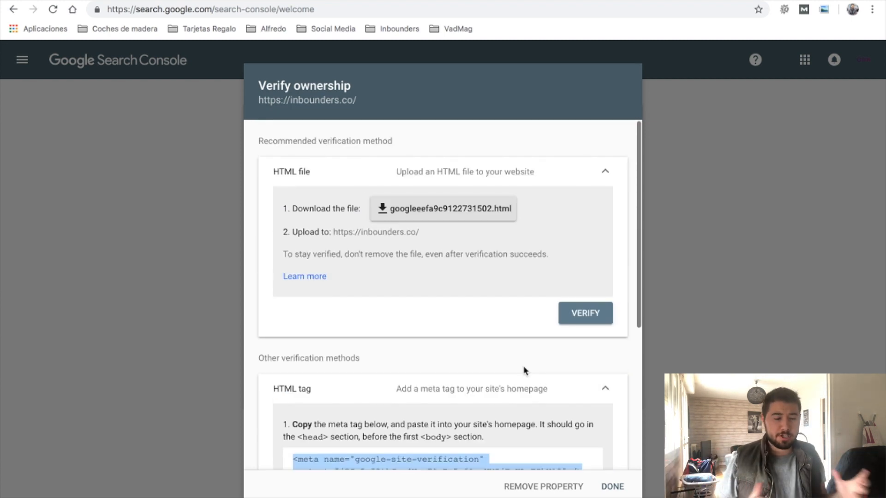
scroll(524, 366, "down", 4)
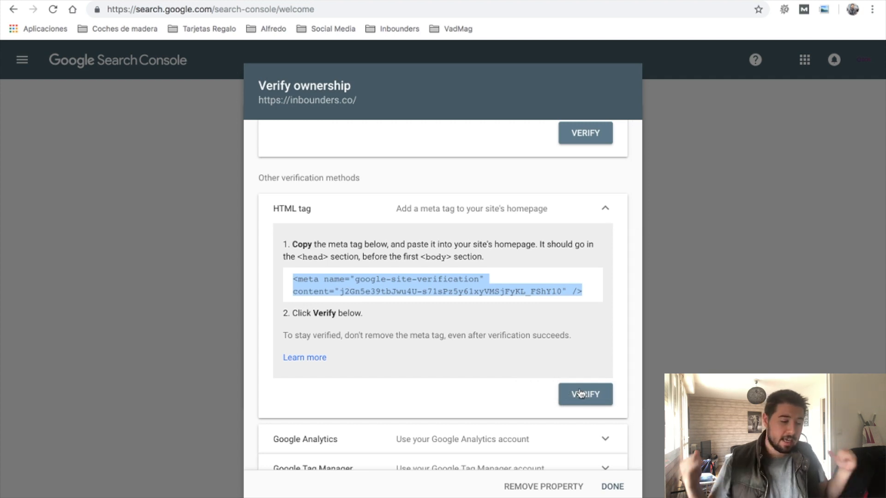
left_click(580, 394)
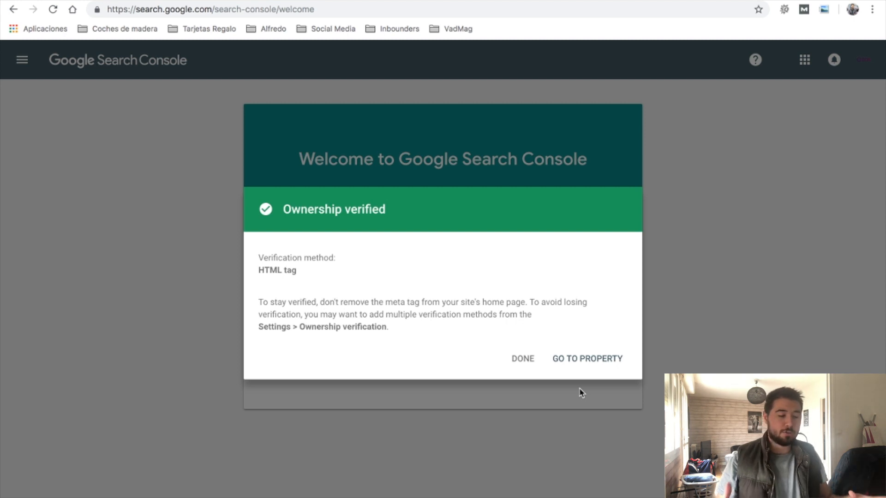
left_click(586, 359)
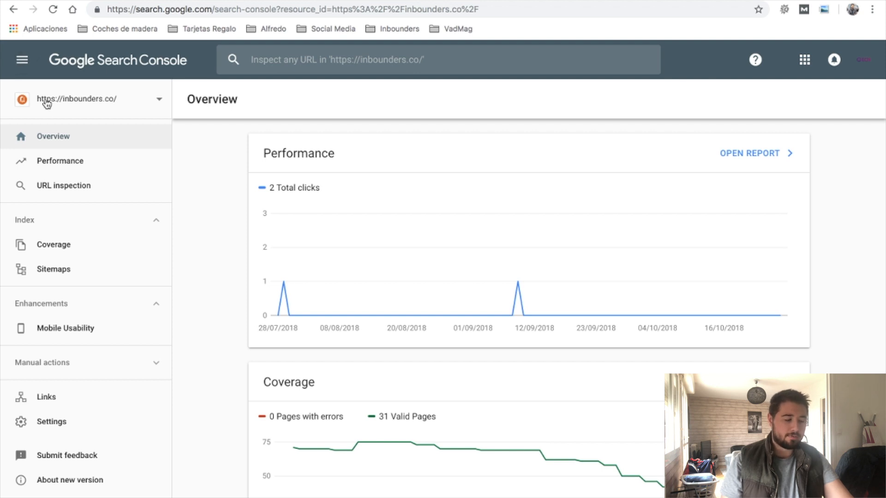
Step: Look over the property's overview and available reports, expanding the Manual actions section
scroll(19, 250, "down", 1)
scroll(23, 273, "up", 1)
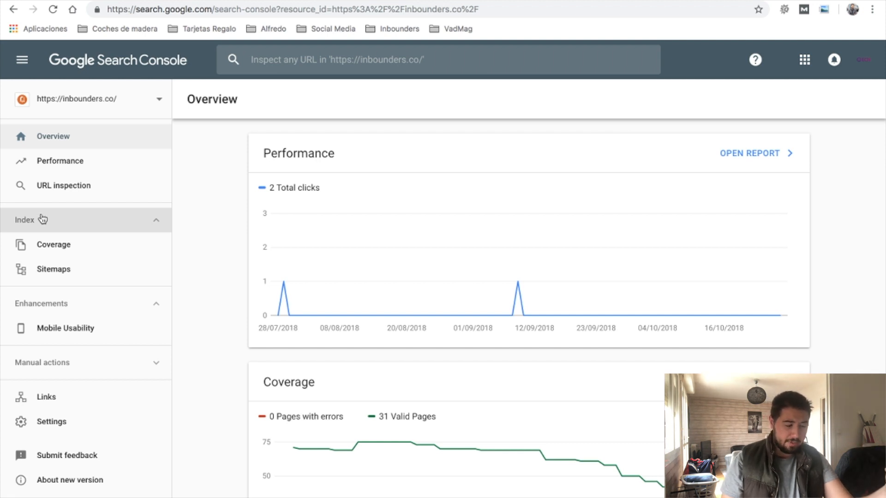
left_click(156, 364)
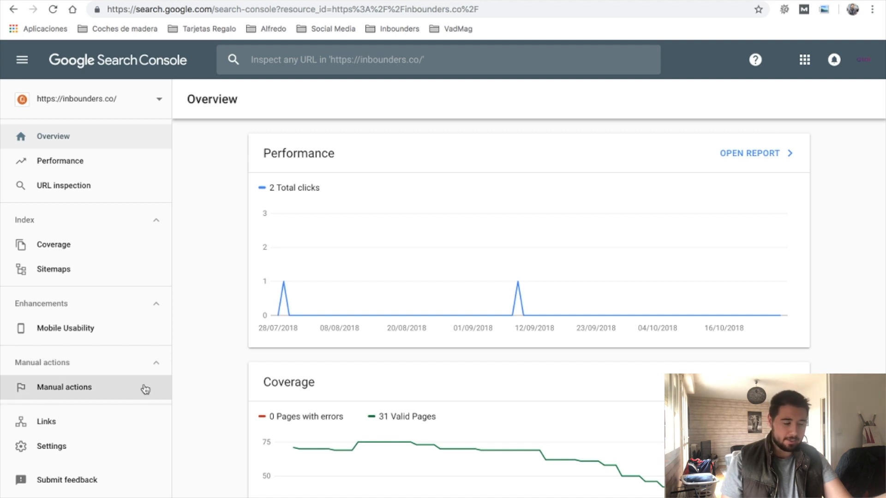
scroll(149, 371, "down", 3)
scroll(149, 370, "up", 3)
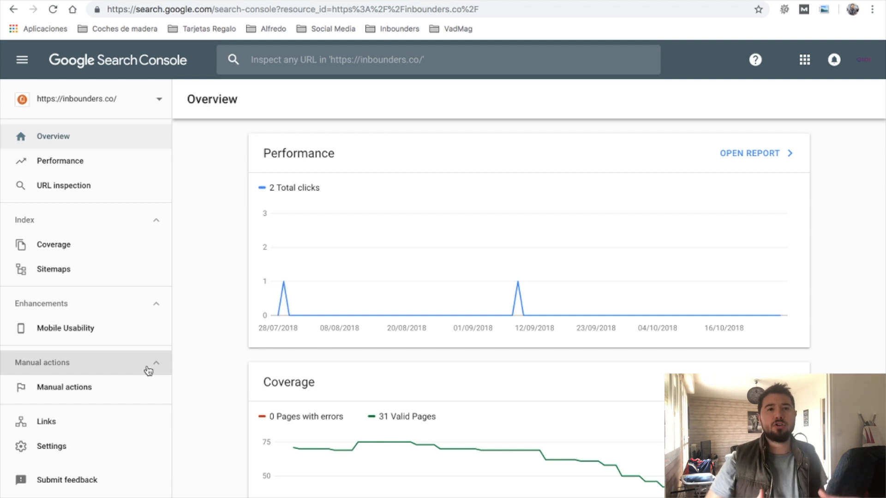
mouse_move(348, 310)
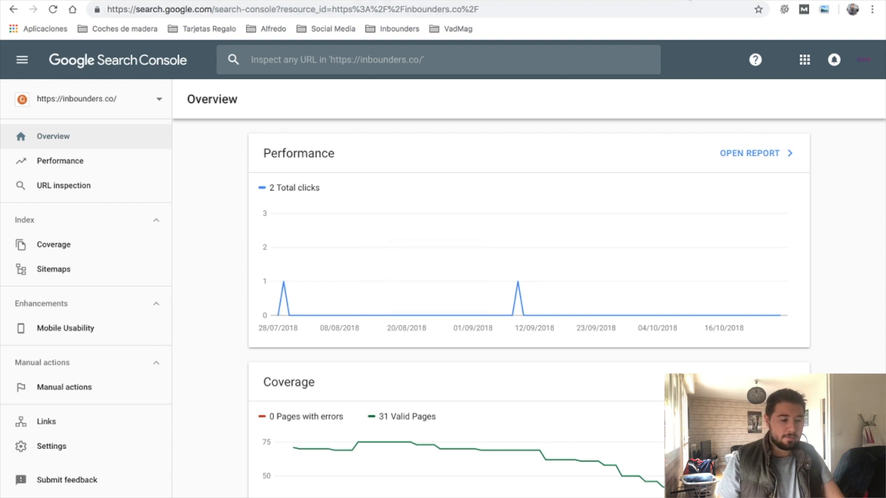
Step: Search Google for "Google Analytics" in a new tab and open the Analytics web app from the results
key("ctrl+t")
type("google.com")
key("Return")
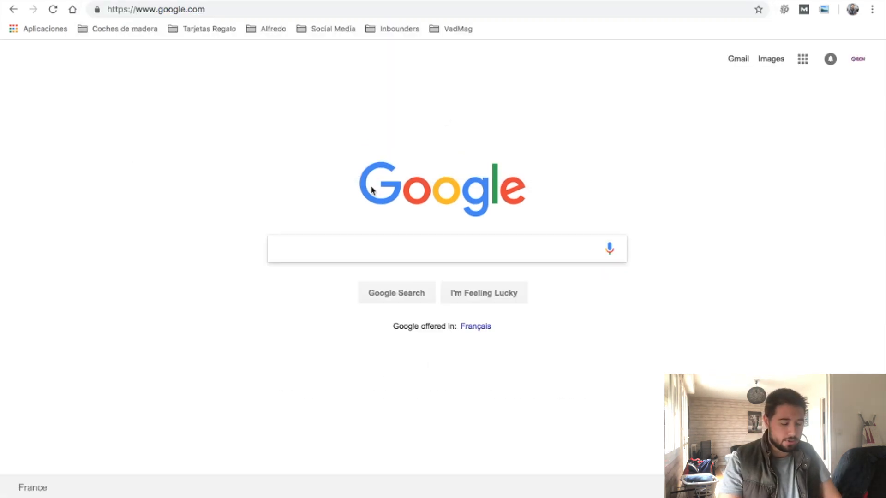
type("Google Analyti")
type("cs")
key("Return")
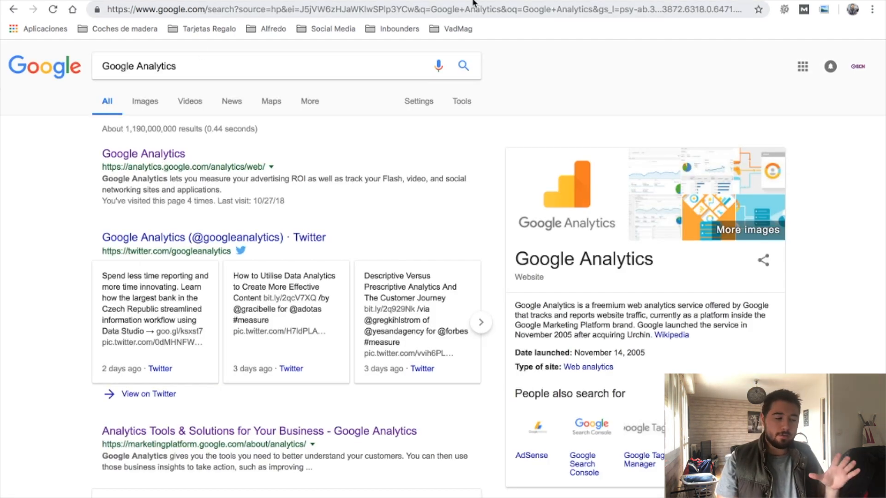
left_click(153, 155)
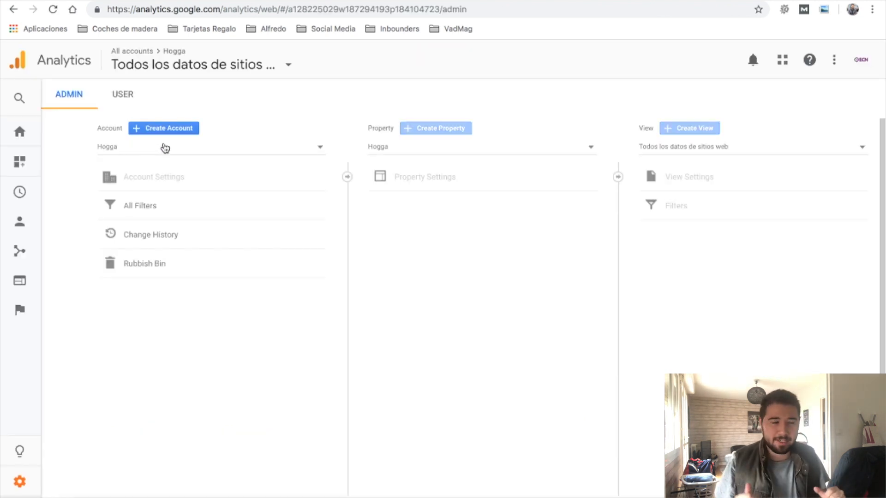
Step: Start creating a new Analytics account and review the fields and data sharing settings of its form
left_click(169, 132)
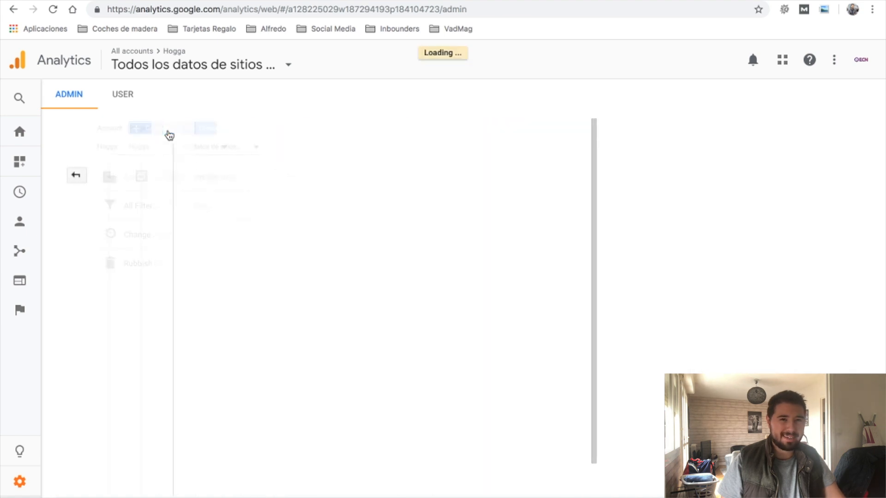
scroll(385, 379, "down", 2)
scroll(385, 378, "up", 2)
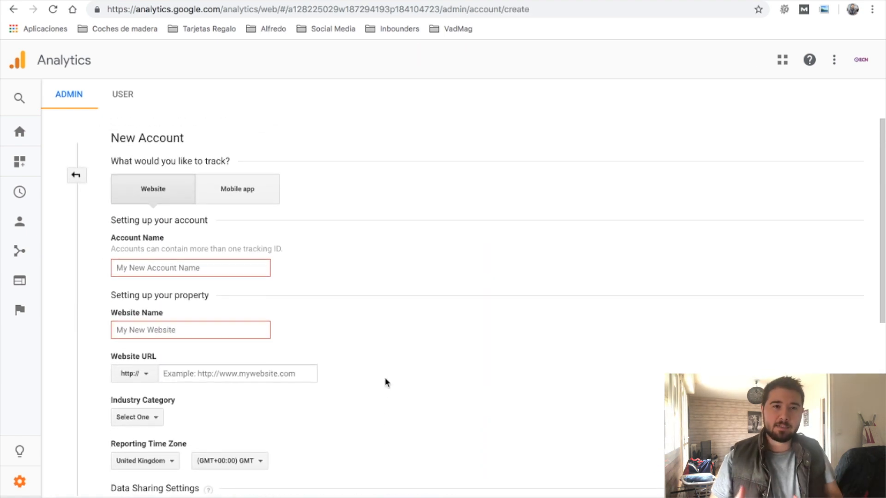
scroll(385, 379, "down", 1)
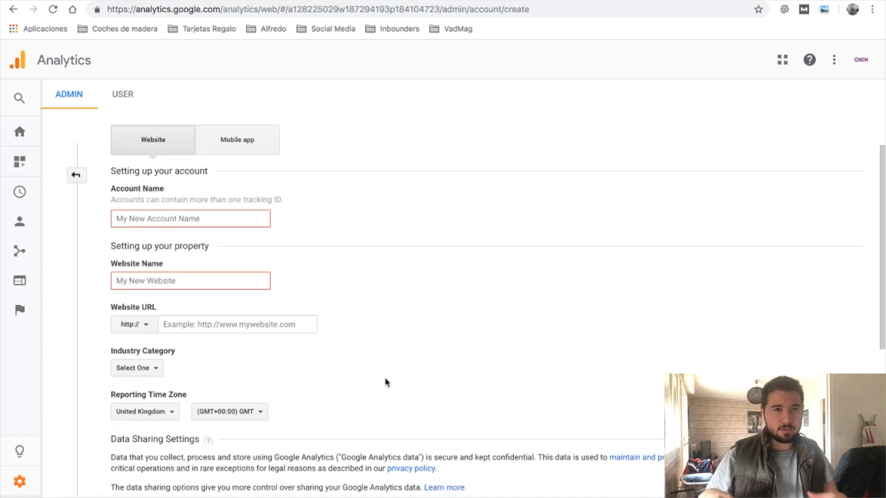
scroll(385, 379, "down", 5)
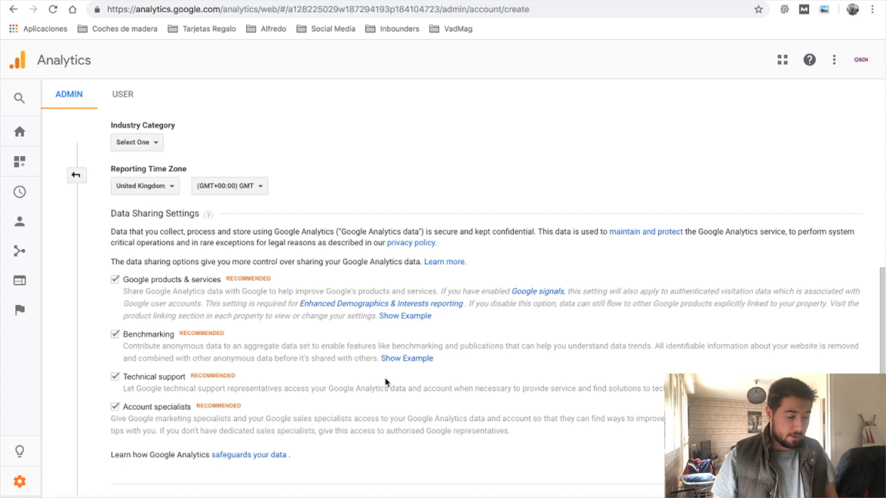
scroll(385, 377, "up", 6)
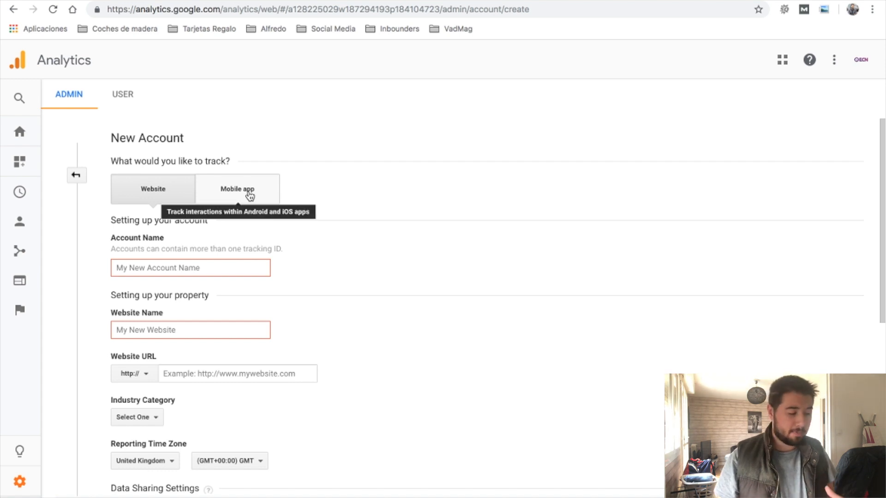
Step: Enter Inbounders as both the account name and the website name of the new account
left_click(177, 272)
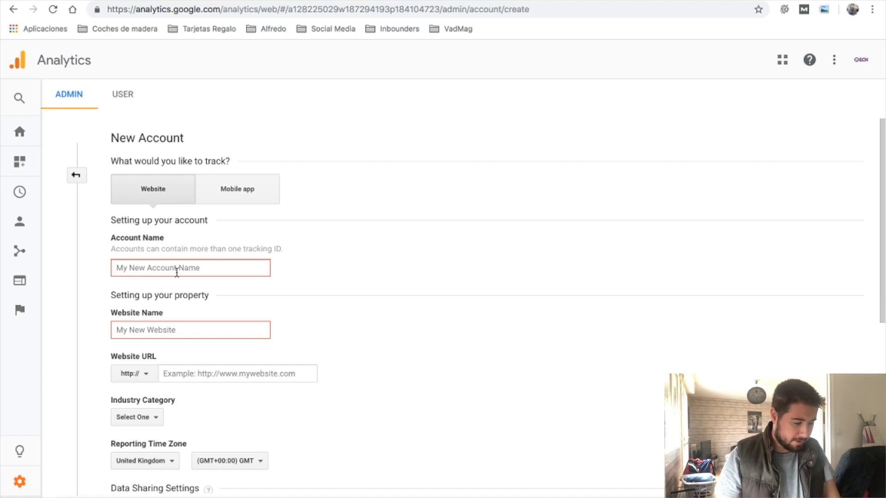
type("In")
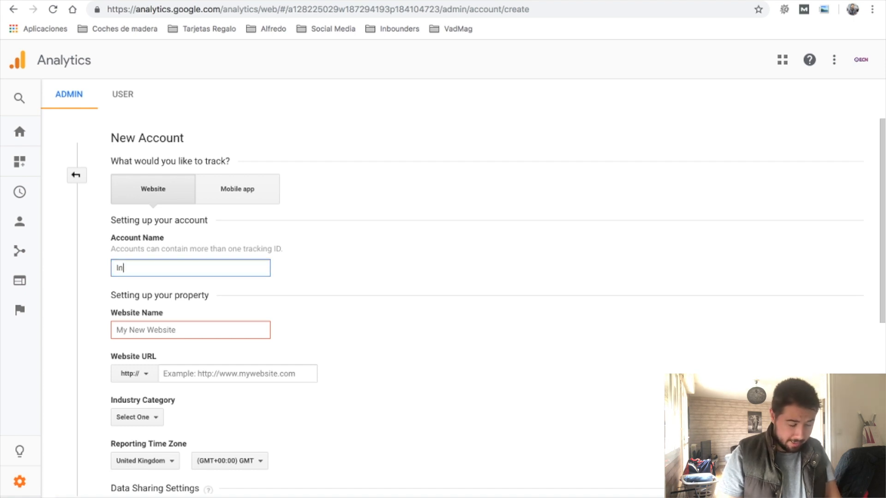
type("bounders")
key("Tab")
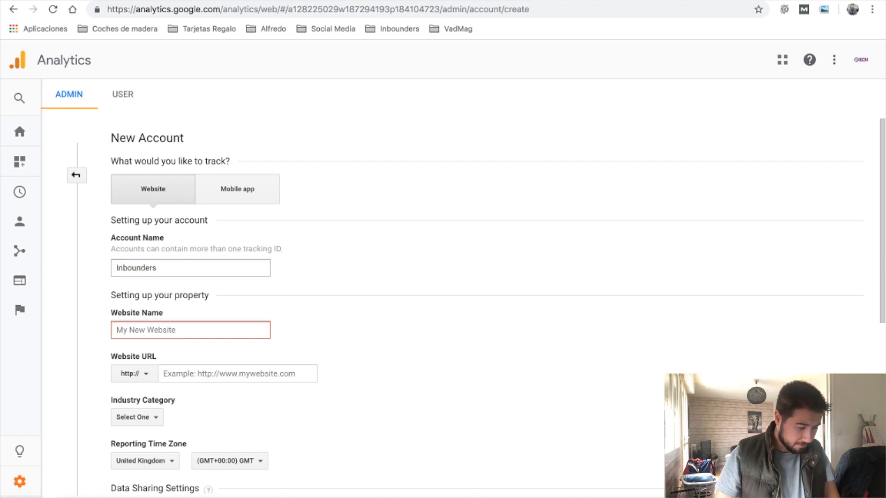
type("Inbounders")
key("Tab")
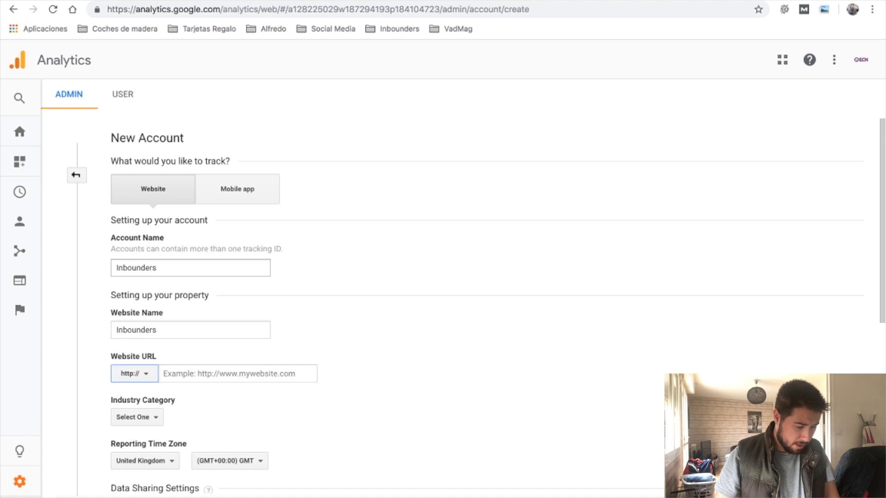
left_click(151, 375)
left_click(156, 414)
left_click(172, 373)
scroll(175, 376, "down", 1)
scroll(176, 379, "down", 3)
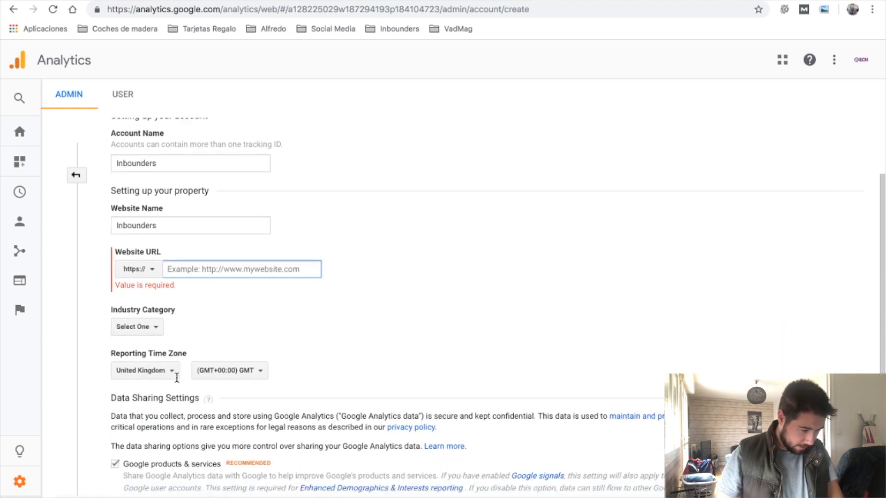
type("inbounders.co")
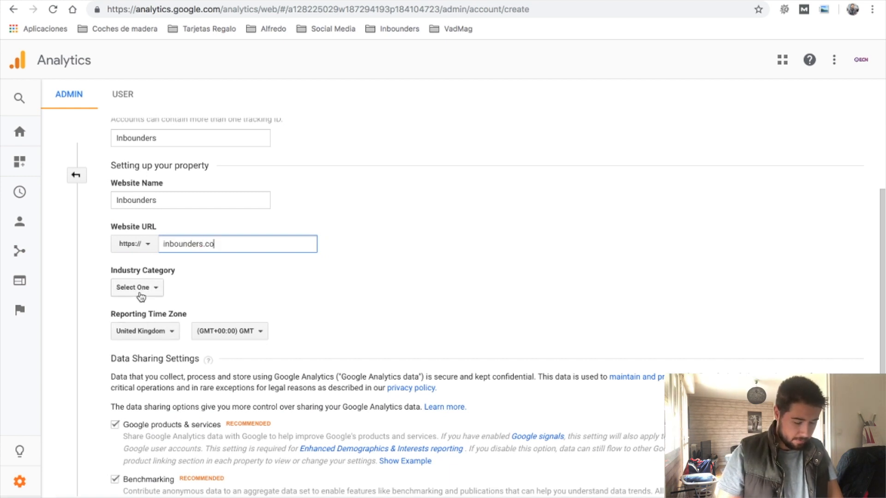
Step: Set the industry category to Internet and Telecom and check the data sharing settings
left_click(140, 293)
type("comuni")
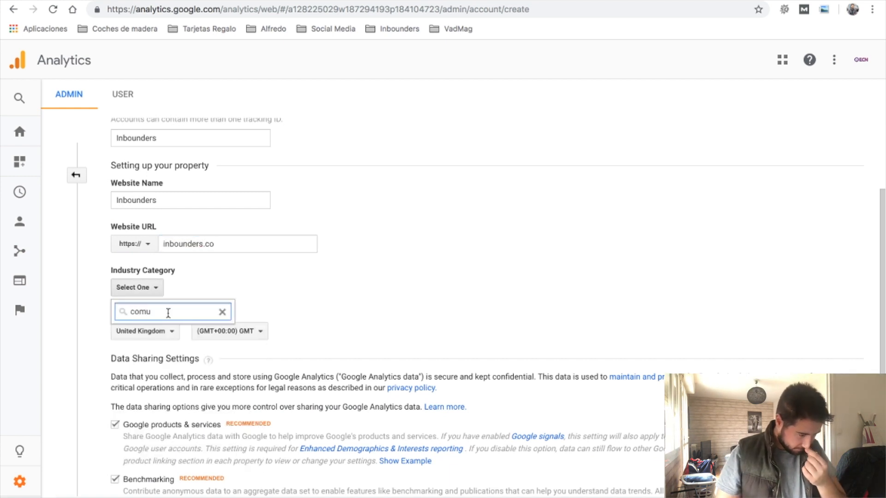
key("BackSpace")
key("BackSpace")
key("BackSpace")
key("BackSpace")
key("BackSpace")
key("BackSpace")
type("inter")
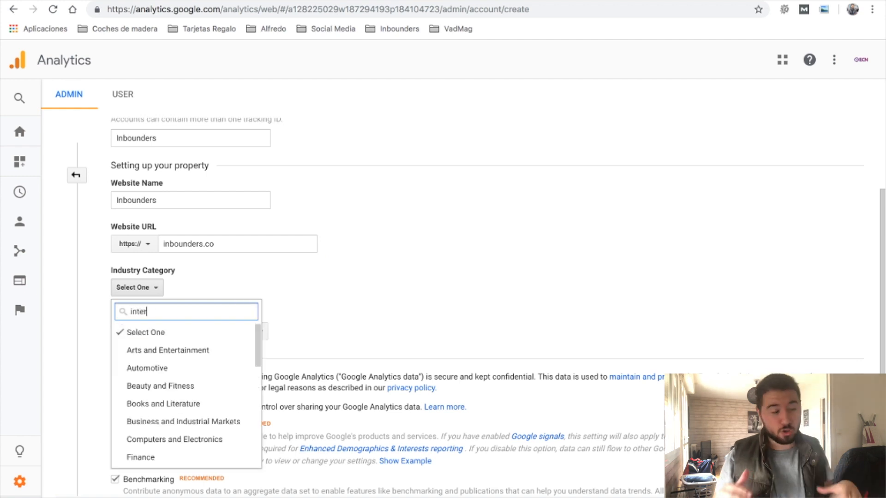
left_click(170, 336)
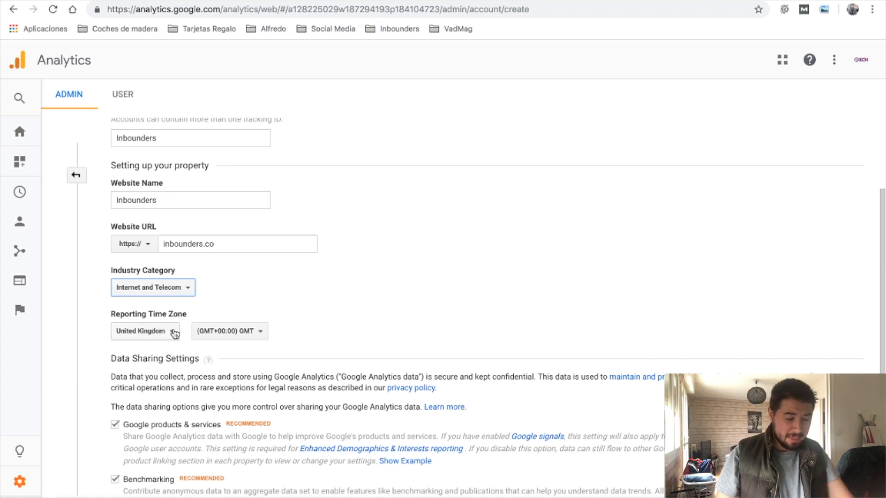
scroll(274, 328, "down", 5)
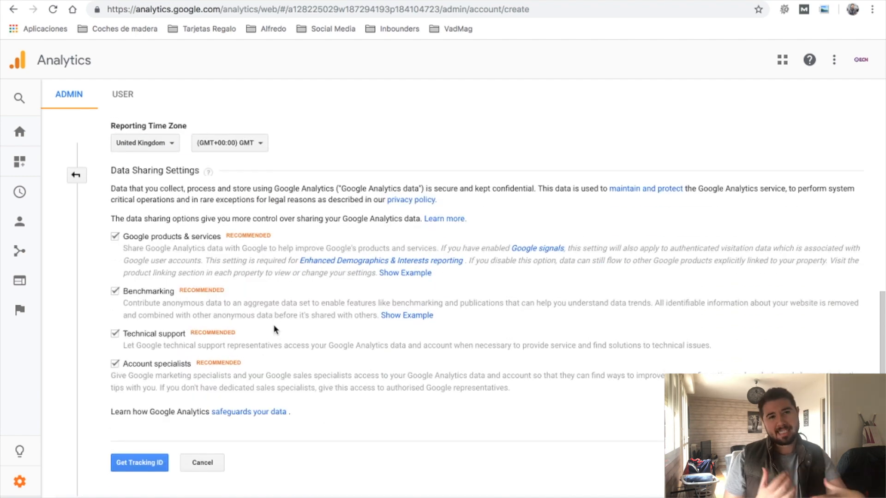
Step: Request the tracking ID with Google products & services sharing enabled, and accept the Data Processing Terms required by GDPR
left_click(126, 240)
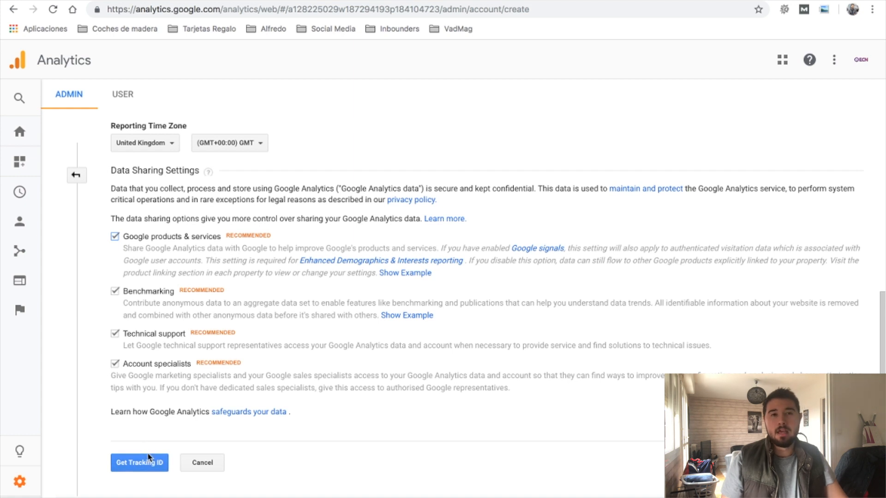
left_click(147, 470)
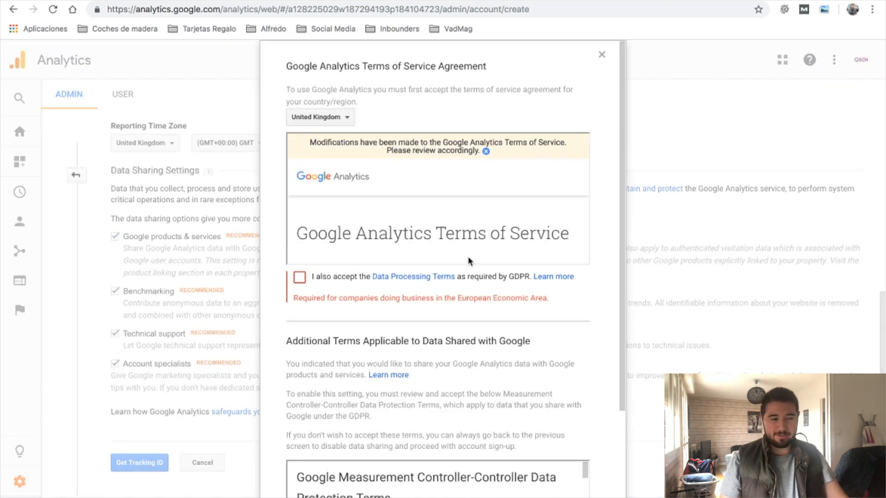
scroll(452, 215, "down", 5)
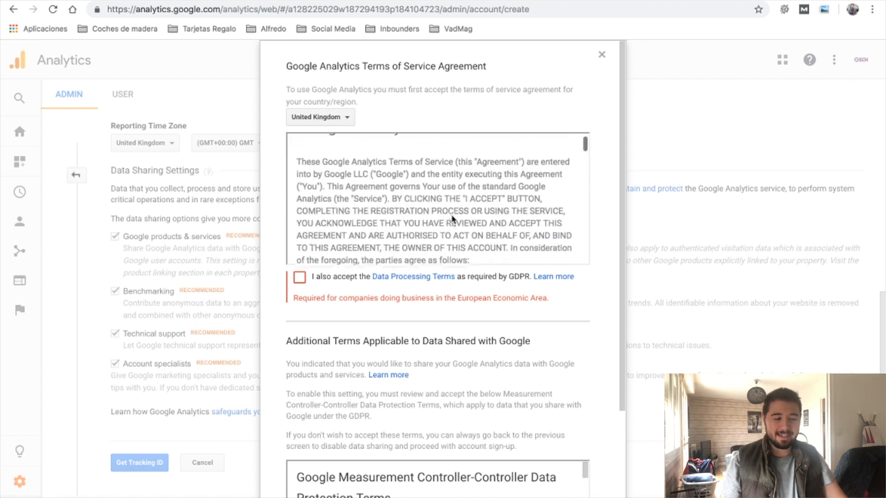
scroll(451, 215, "down", 3)
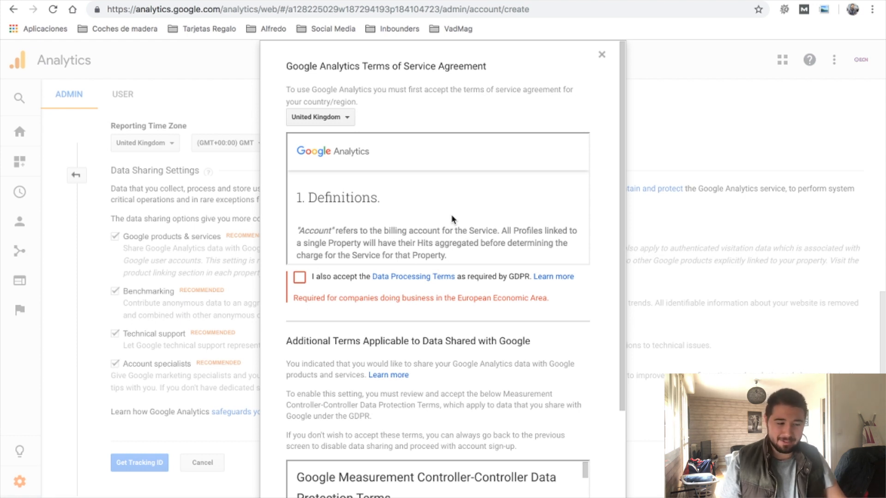
scroll(452, 217, "down", 5)
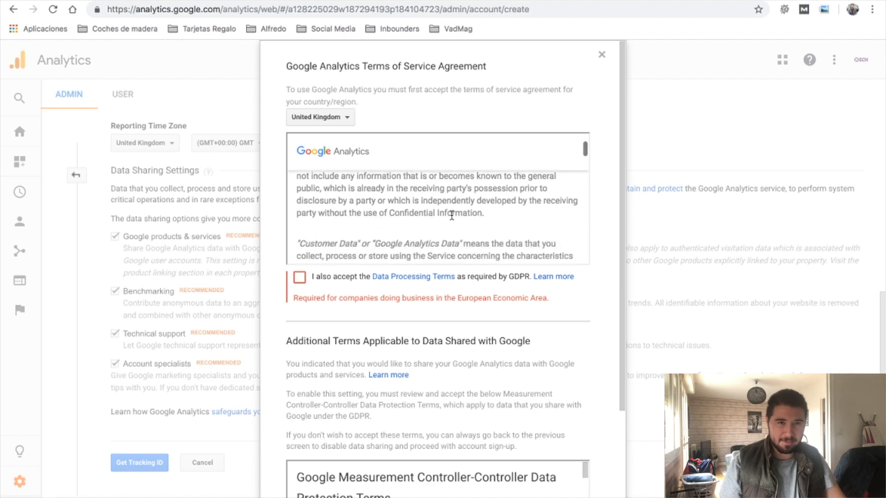
scroll(452, 215, "down", 2)
scroll(452, 216, "down", 10)
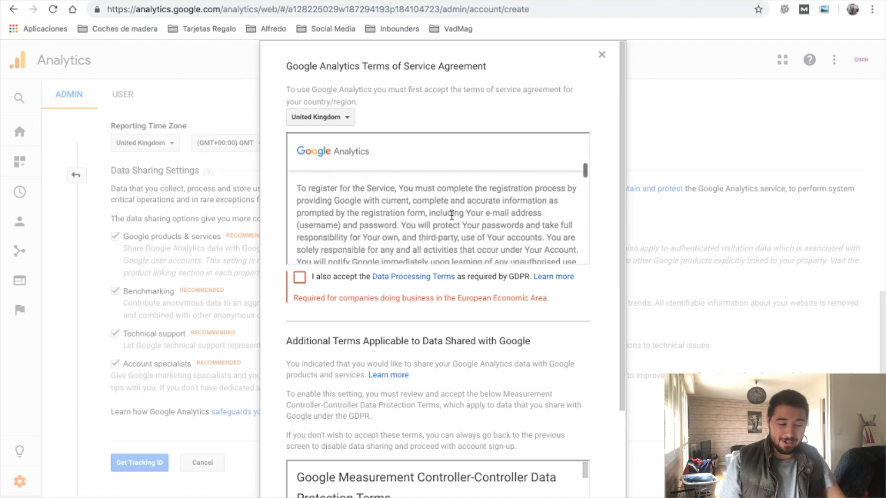
left_click(300, 277)
Step: Accept the Measurement Controller-Controller Data Protection Terms and agree to the Google Analytics terms of service
scroll(386, 322, "down", 3)
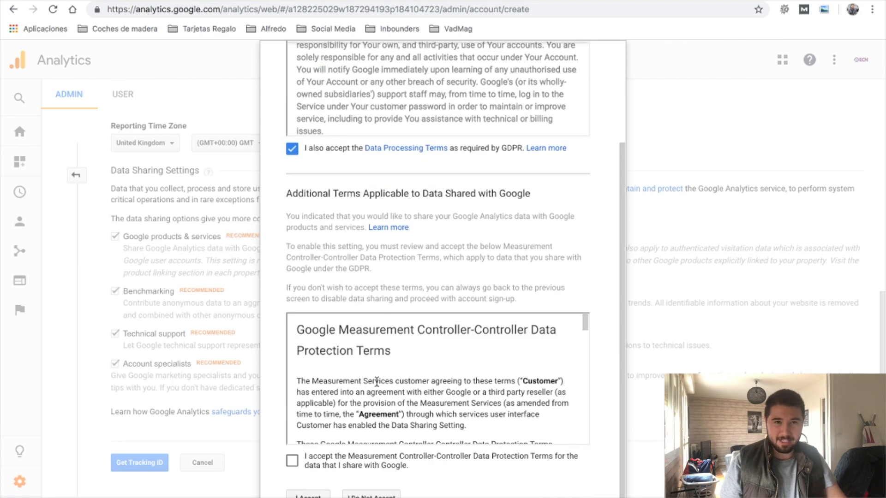
scroll(377, 377, "down", 2)
scroll(377, 376, "up", 1)
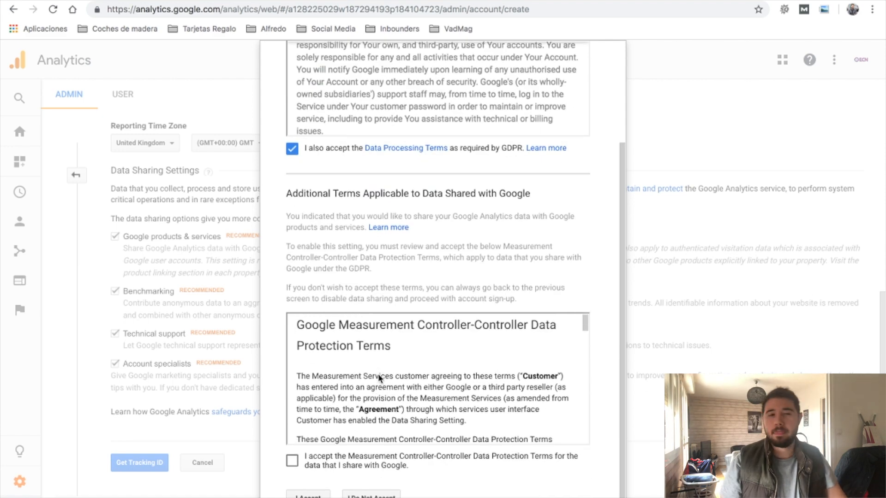
scroll(379, 374, "down", 5)
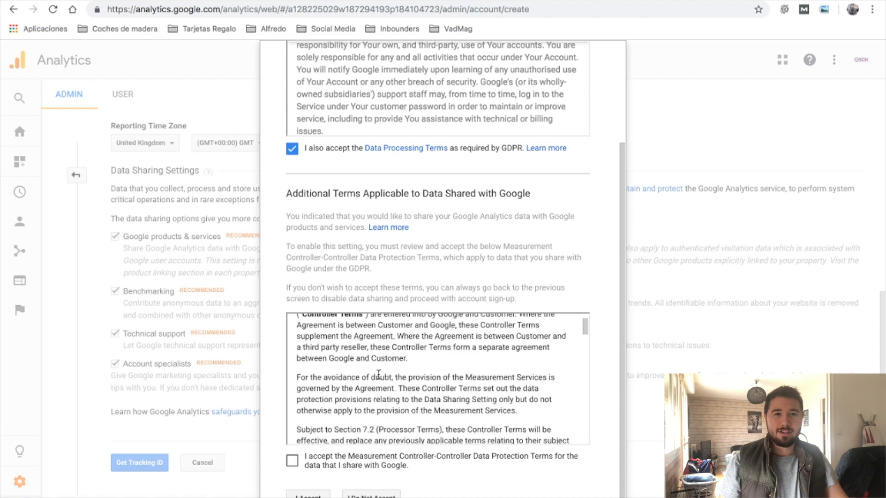
scroll(378, 374, "down", 2)
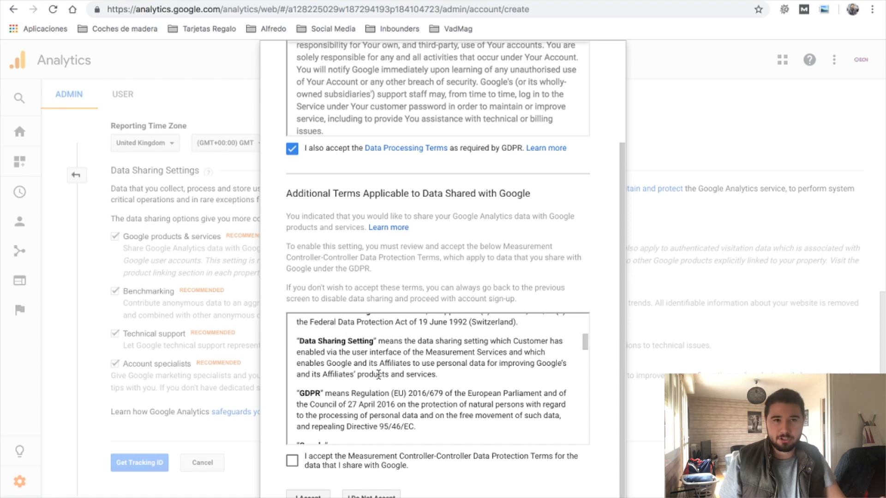
left_click(292, 462)
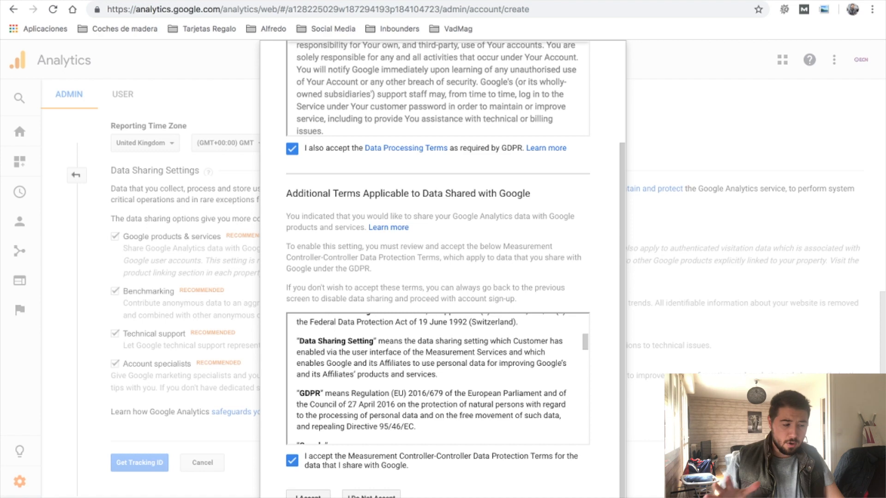
left_click(308, 495)
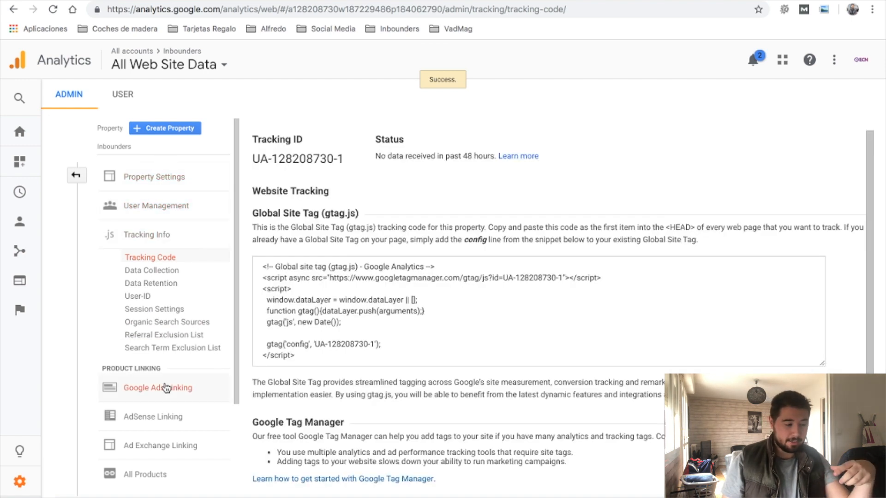
Step: Find Search Console among all linkable products of the Inbounders property and open its link settings
scroll(167, 389, "down", 2)
scroll(167, 388, "down", 2)
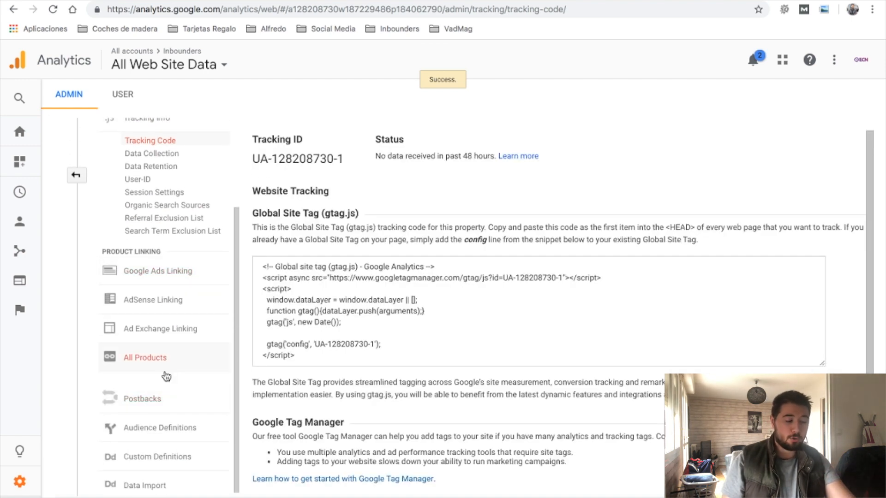
scroll(159, 318, "up", 4)
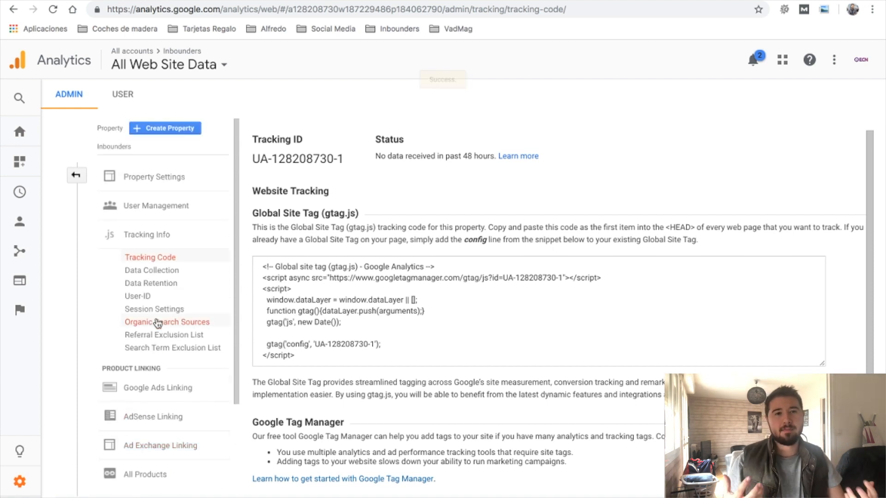
scroll(157, 323, "down", 4)
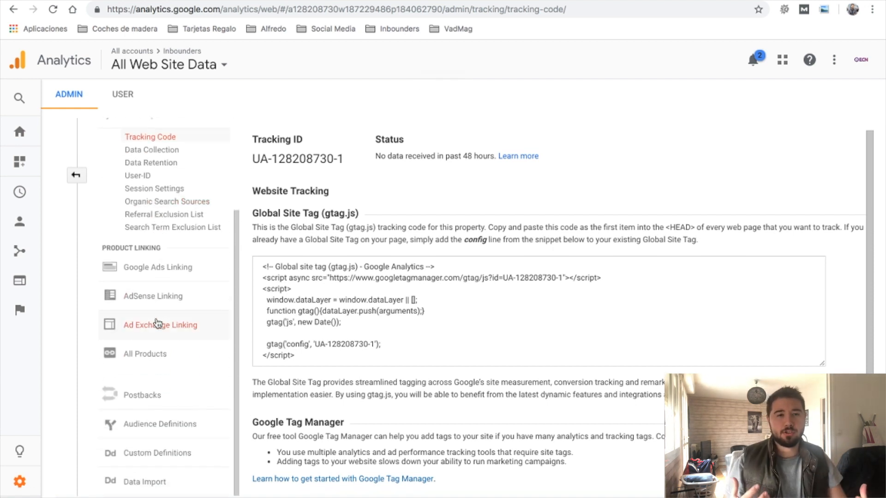
left_click(158, 352)
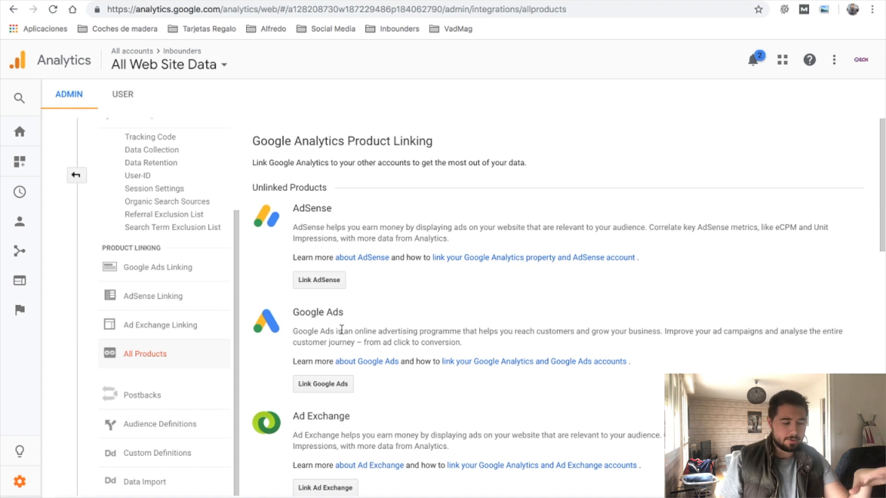
scroll(373, 308, "down", 10)
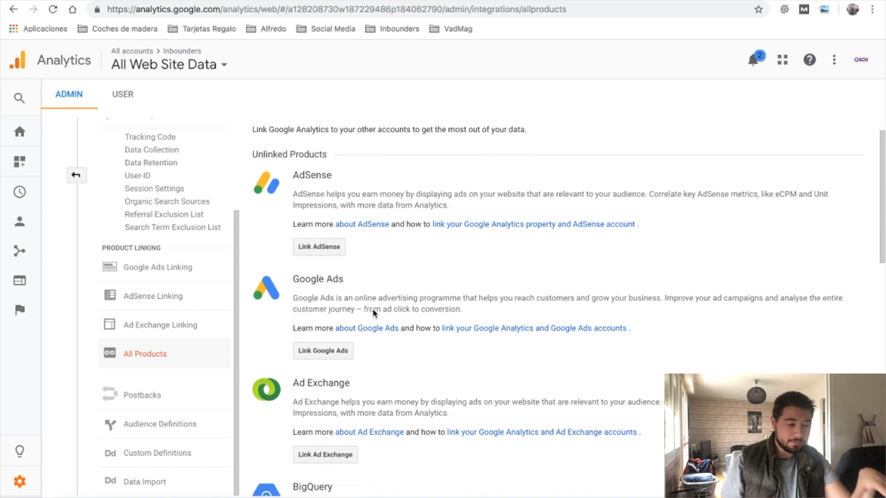
scroll(372, 312, "down", 1)
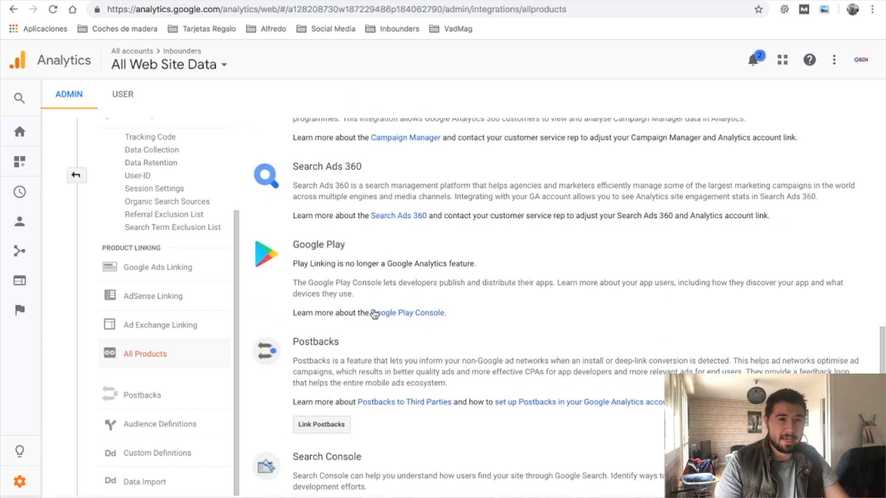
scroll(374, 314, "down", 3)
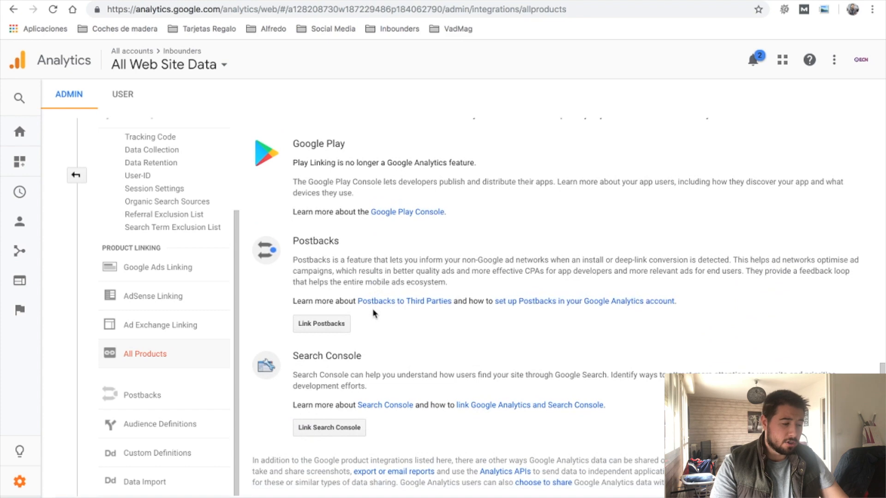
left_click(323, 429)
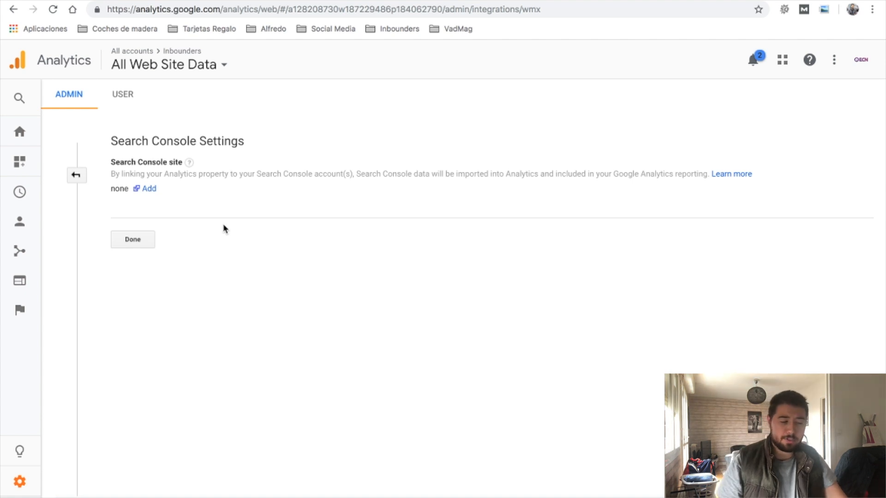
left_click(148, 190)
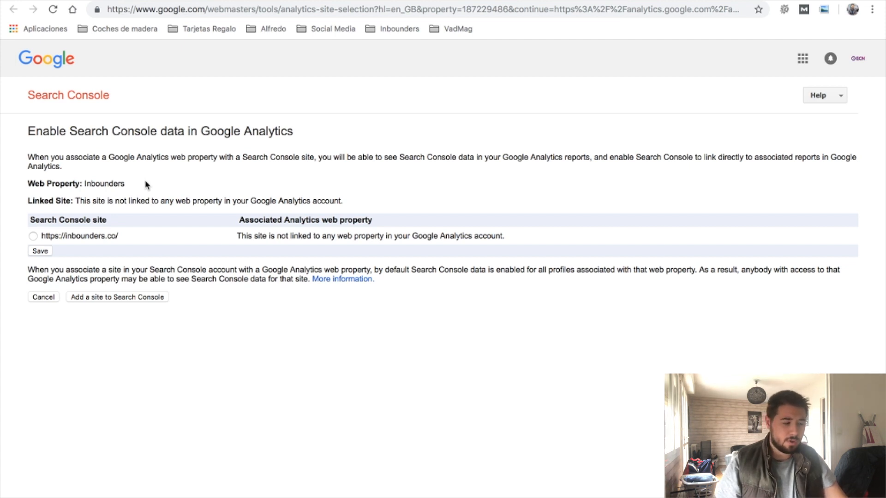
left_click(33, 237)
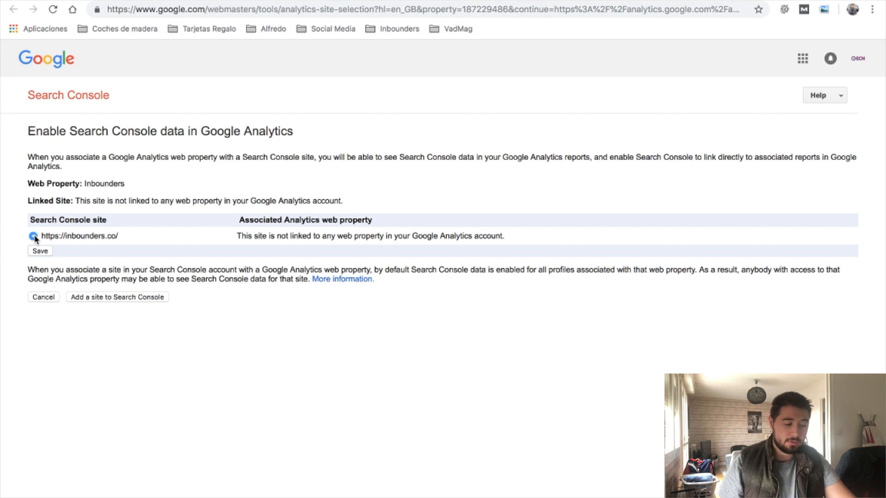
left_click(41, 252)
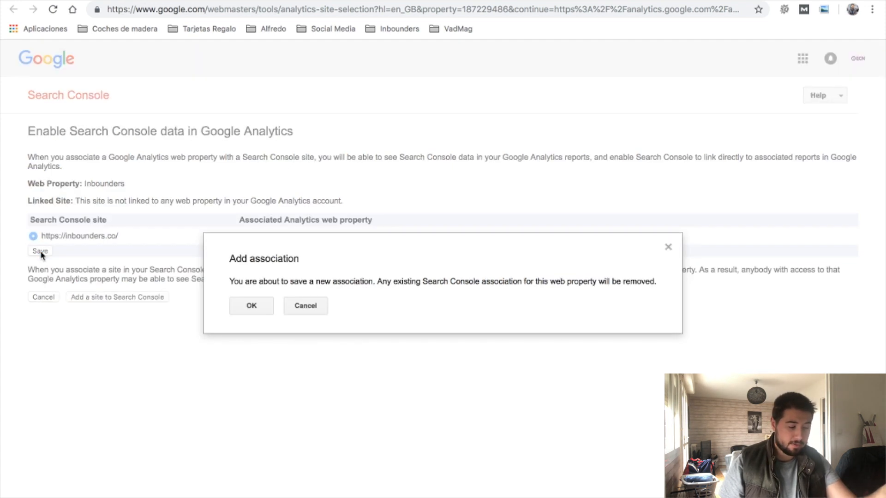
left_click(245, 306)
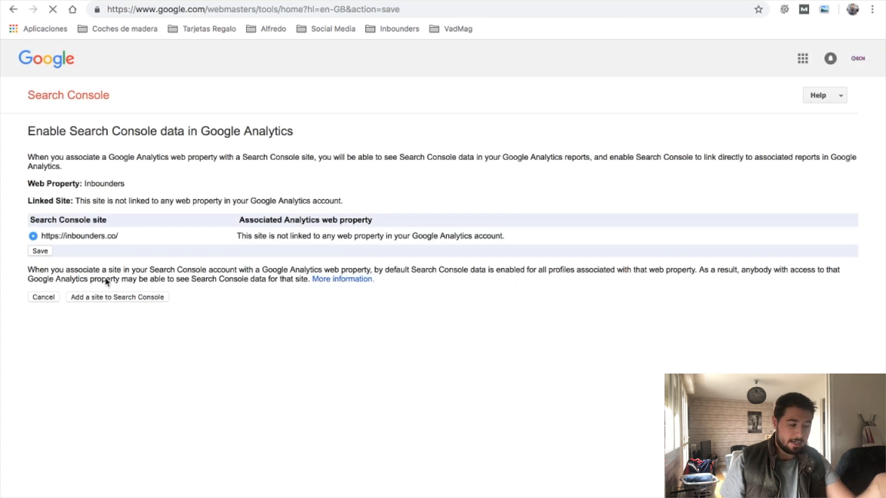
left_click(115, 99)
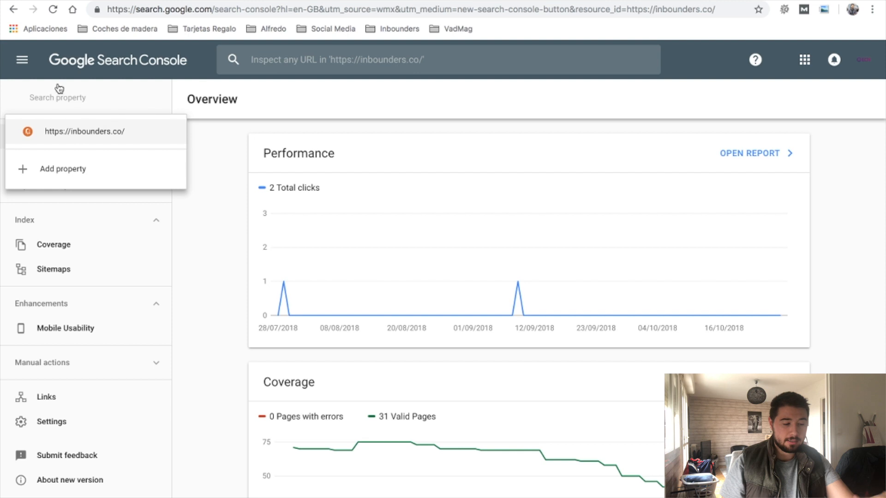
left_click(69, 131)
left_click(79, 101)
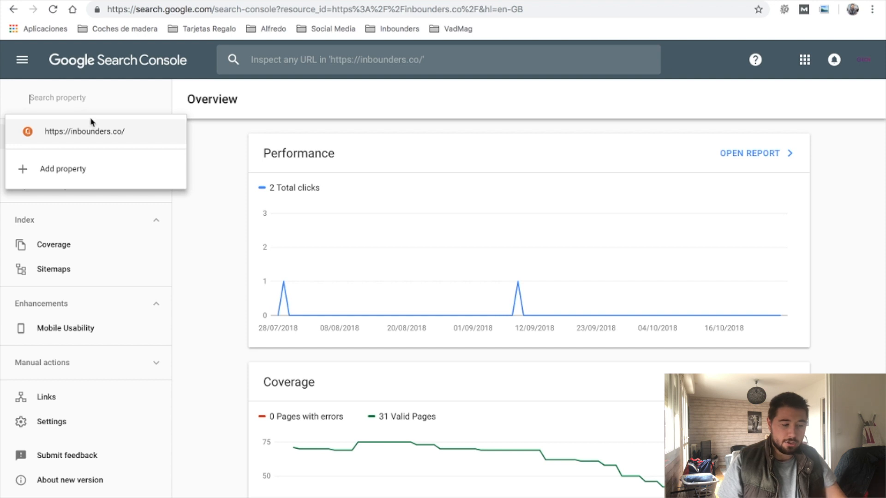
left_click(105, 141)
Step: Switch back to Google Analytics, finish the Search Console settings and review the property settings down to the Search Console section
key("ctrl+shift+Tab")
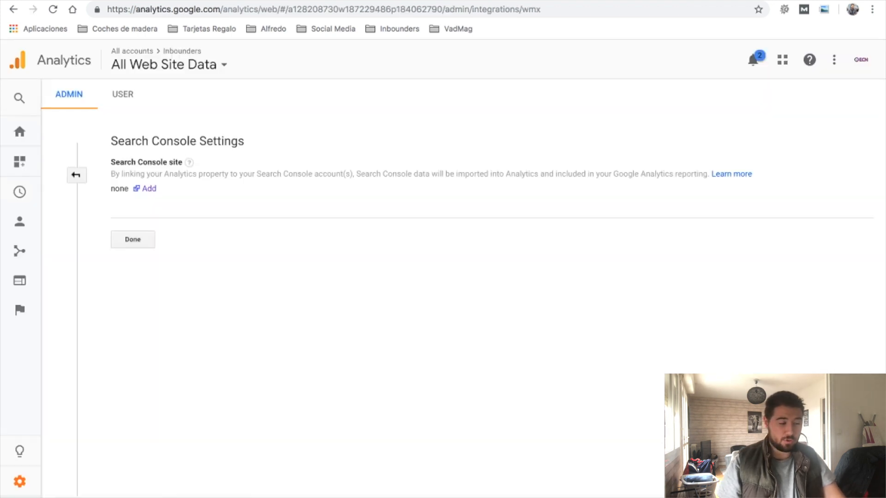
left_click(135, 248)
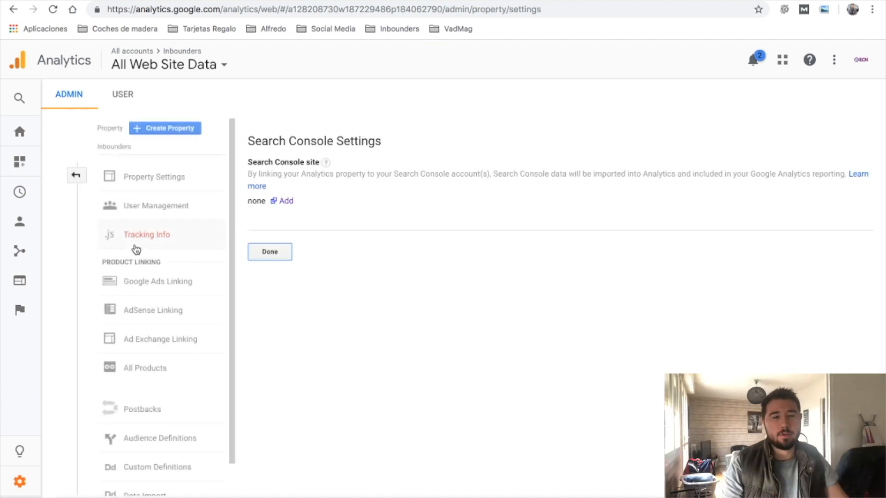
scroll(385, 369, "down", 8)
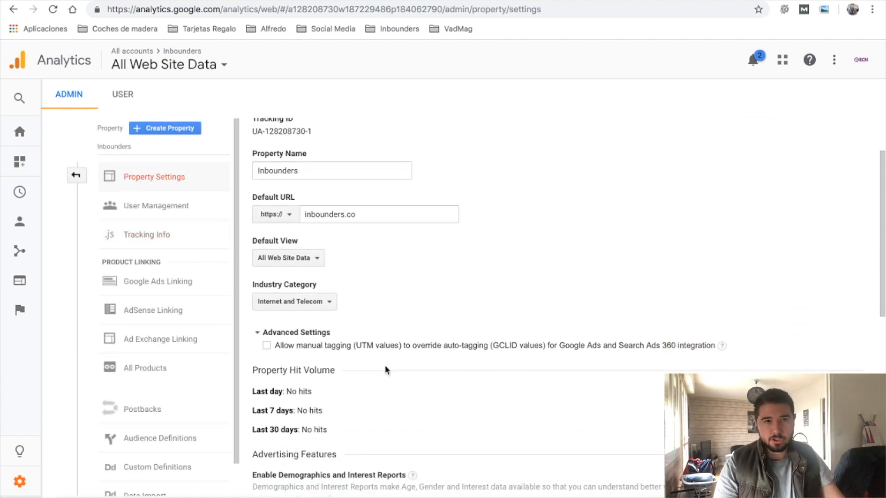
scroll(385, 369, "down", 3)
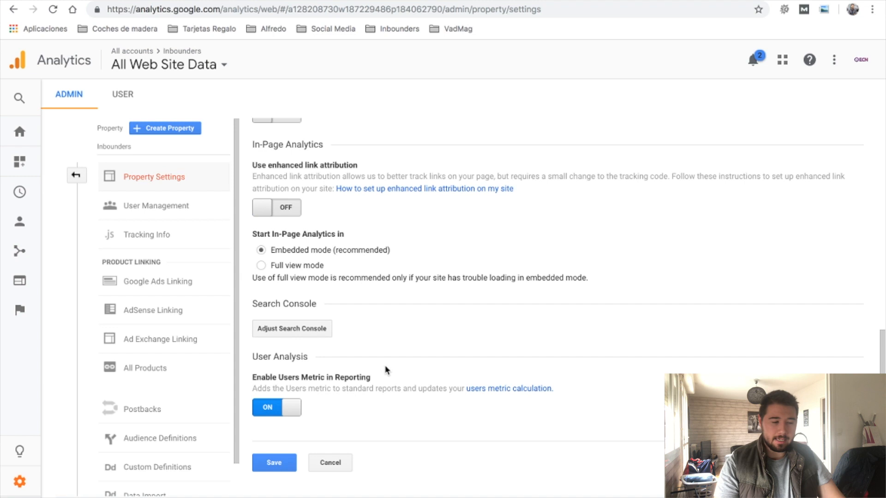